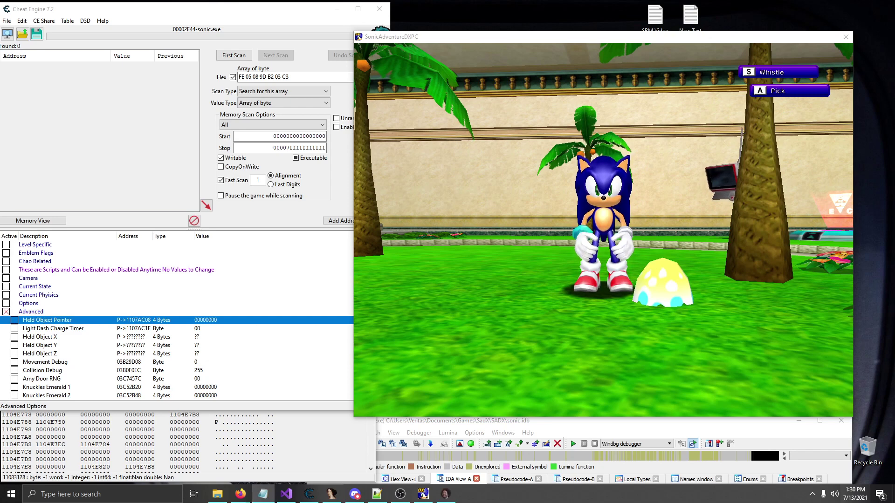
# - Turn Sonic toward the spotted egg in the Chao garden, pick it up and face him forward while holding it
pyautogui.press('Right')
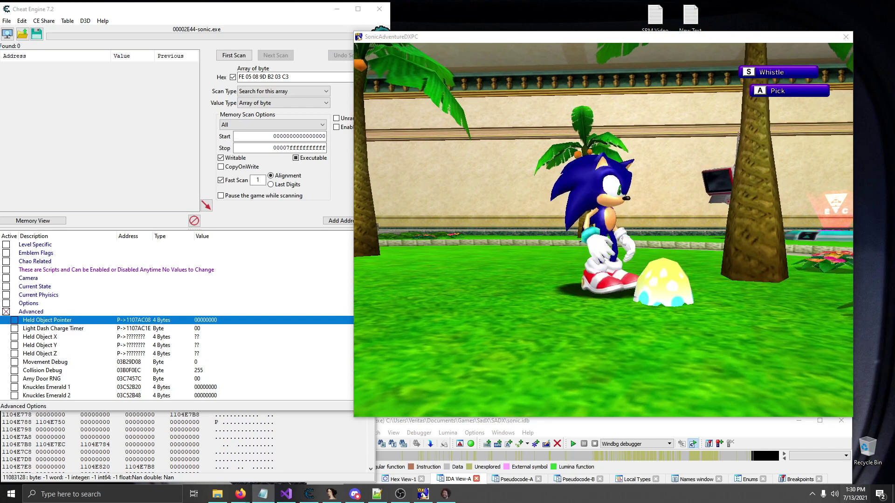
pyautogui.press('a')
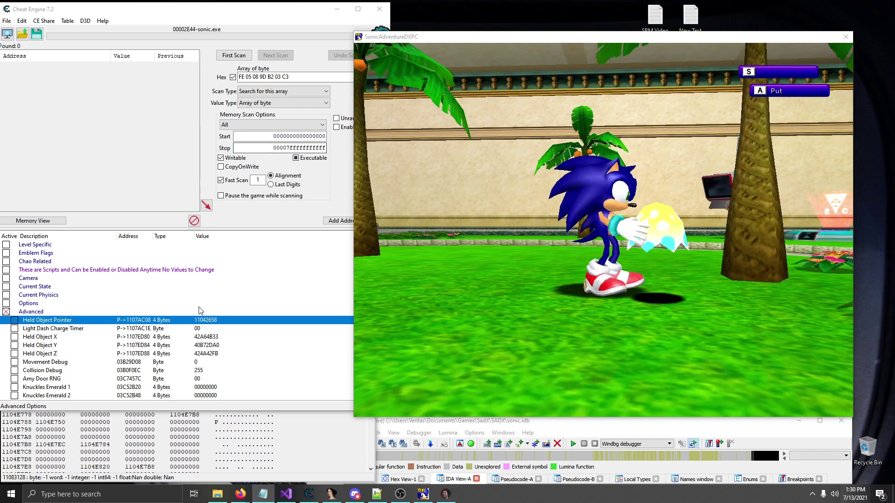
pyautogui.press('Down')
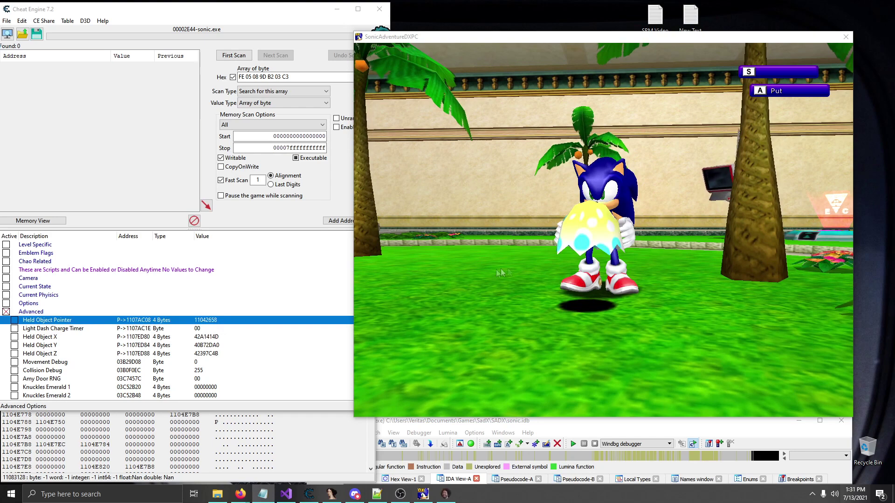
# - Put the held egg down on the grass and run Sonic toward the garden's exit doors
pyautogui.click(588, 264)
pyautogui.press('a')
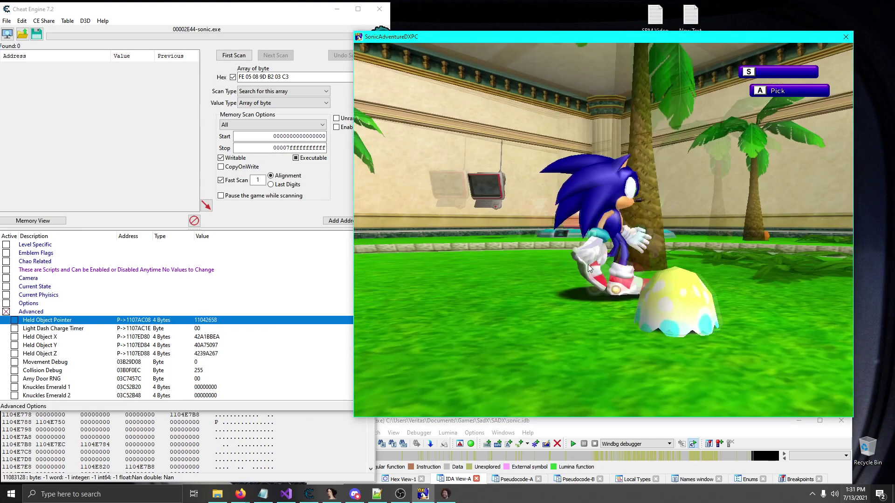
pyautogui.press('Up')
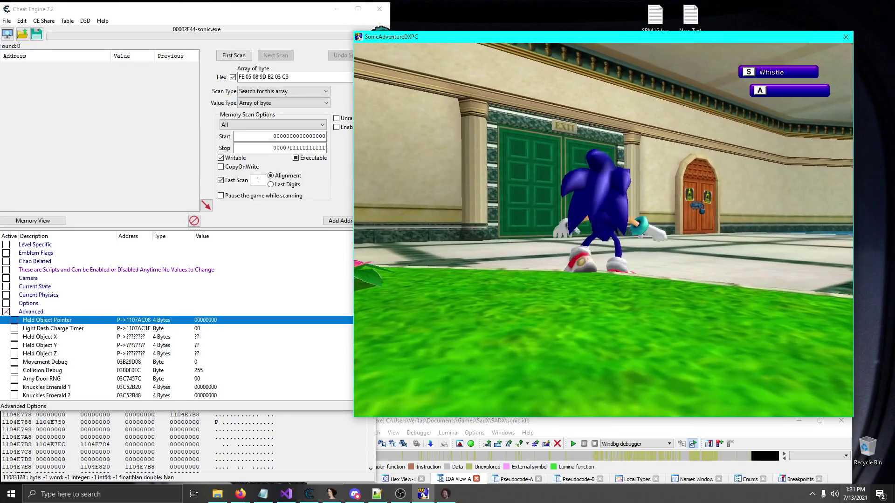
pyautogui.hotkey('alt', 'Tab')
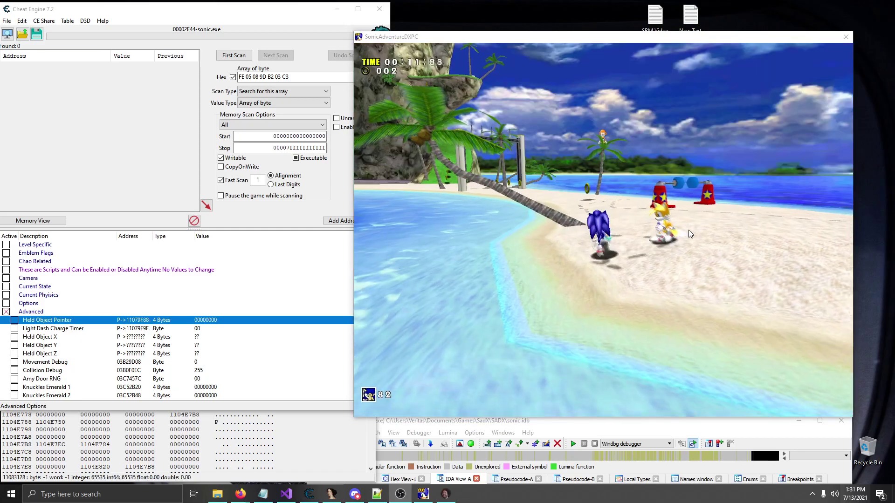
# - Run Sonic along the beach shoreline and maneuver him around the bomb near the water's edge
pyautogui.press('Up')
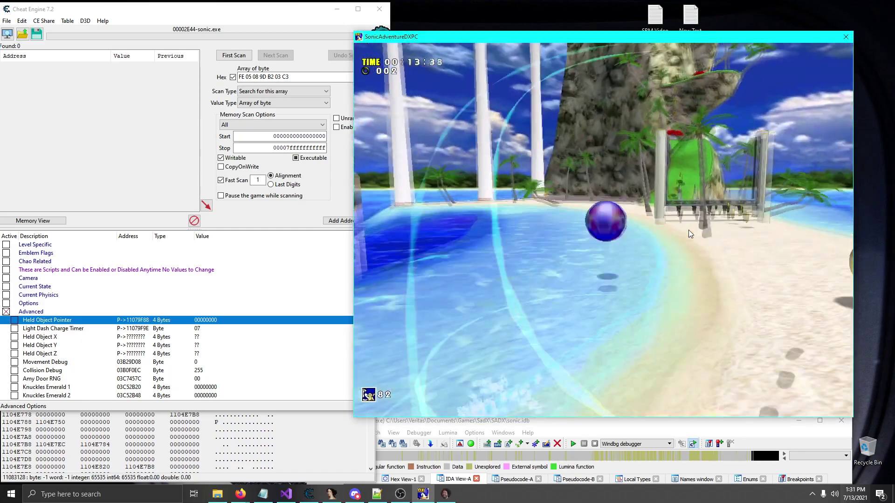
pyautogui.press('Up')
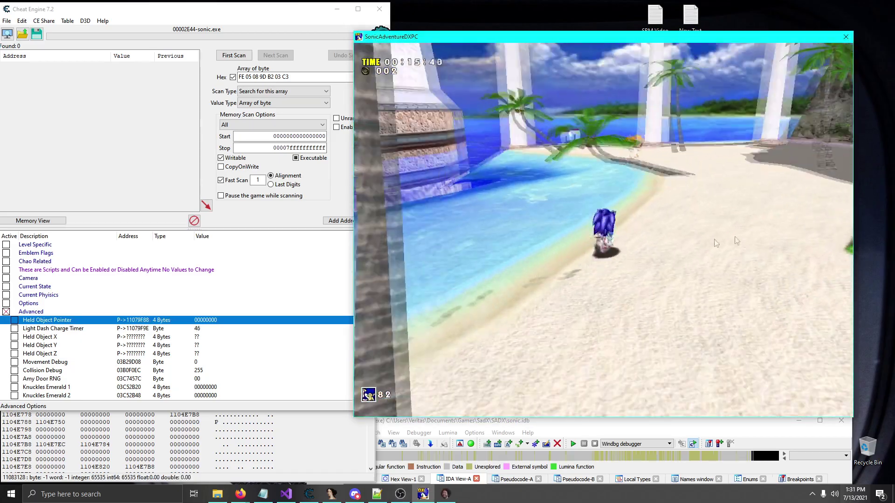
pyautogui.press('Up')
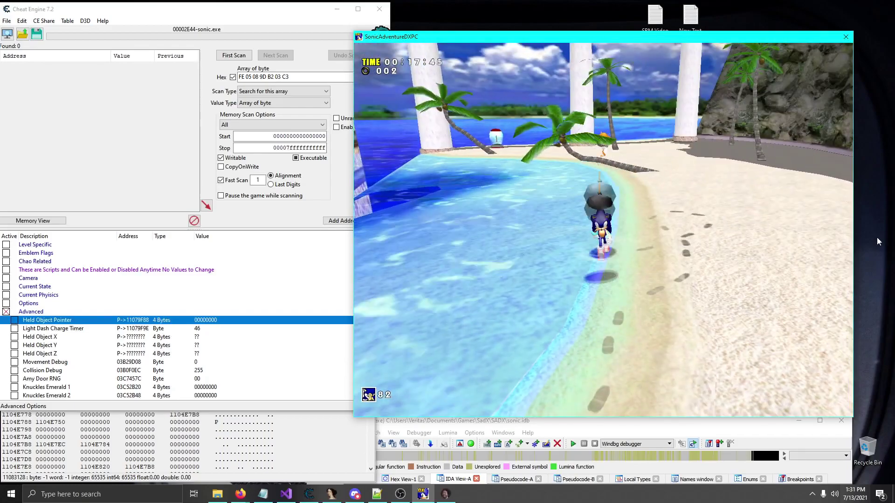
pyautogui.press('Down')
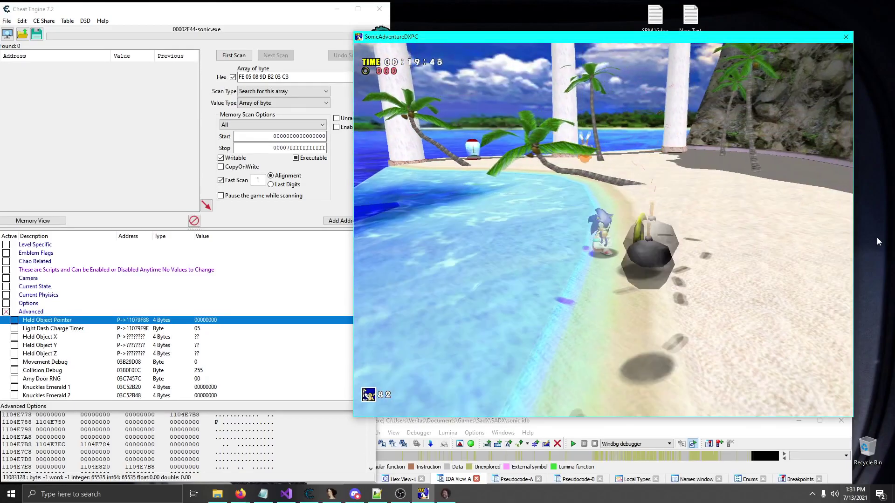
pyautogui.press('Up')
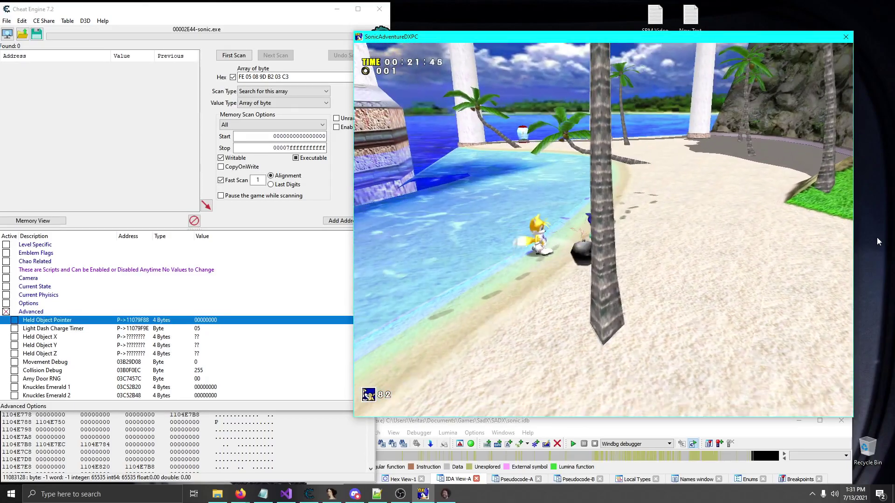
pyautogui.press('Up')
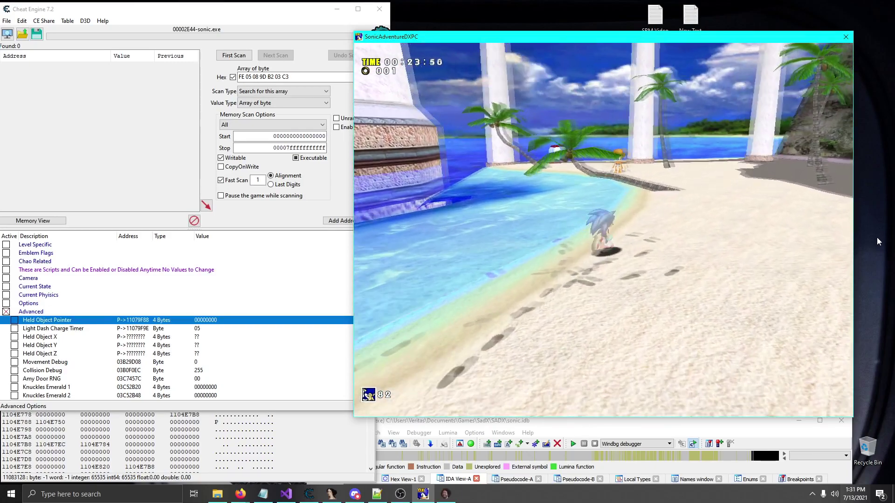
pyautogui.press('Down')
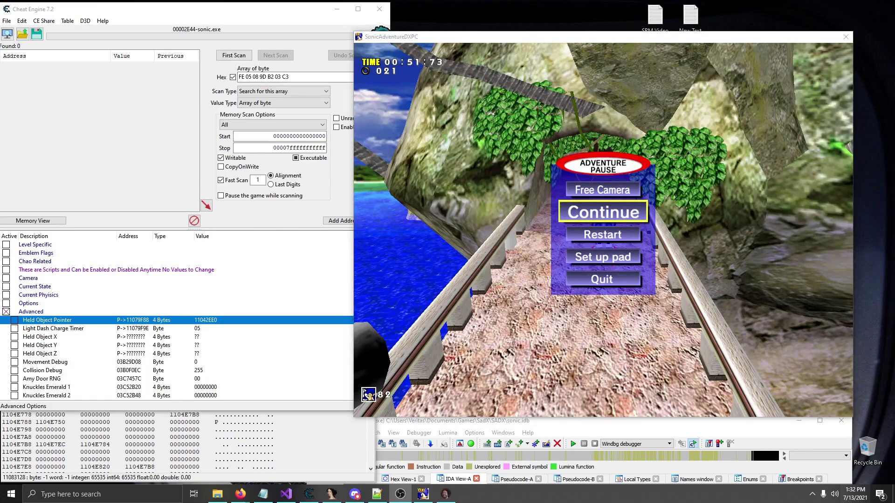
# - Continue the paused stage at the stone bridge and move Sonic forward
pyautogui.click(768, 183)
pyautogui.press('Return')
pyautogui.press('Up')
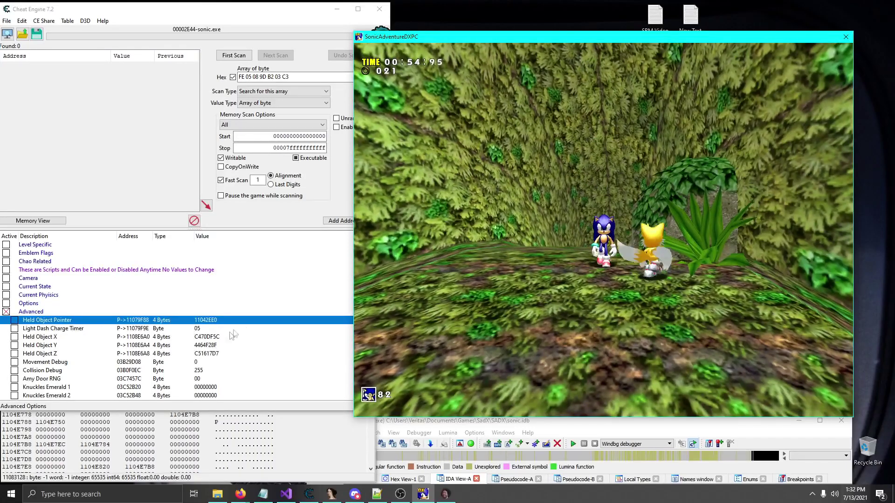
# - Examine the Held Object Pointer and Held Object X, Y and Z entries in Cheat Engine, then return to the game
pyautogui.click(245, 325)
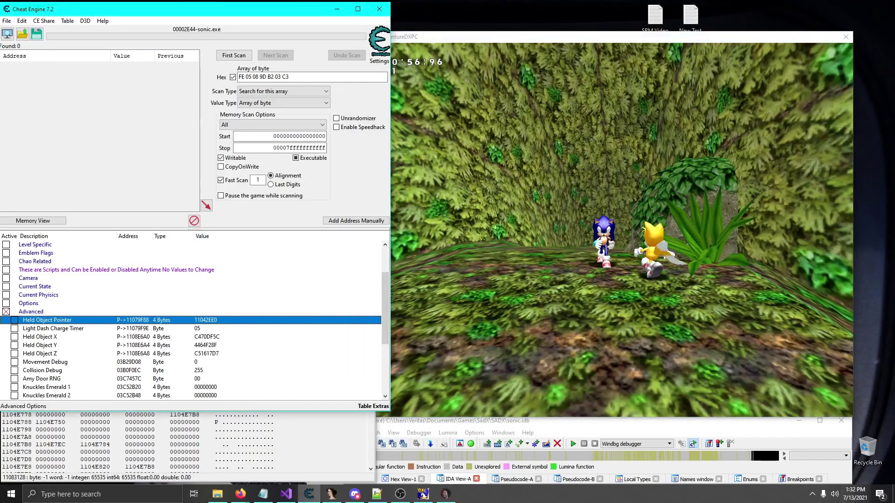
pyautogui.hotkey('alt', 'Tab')
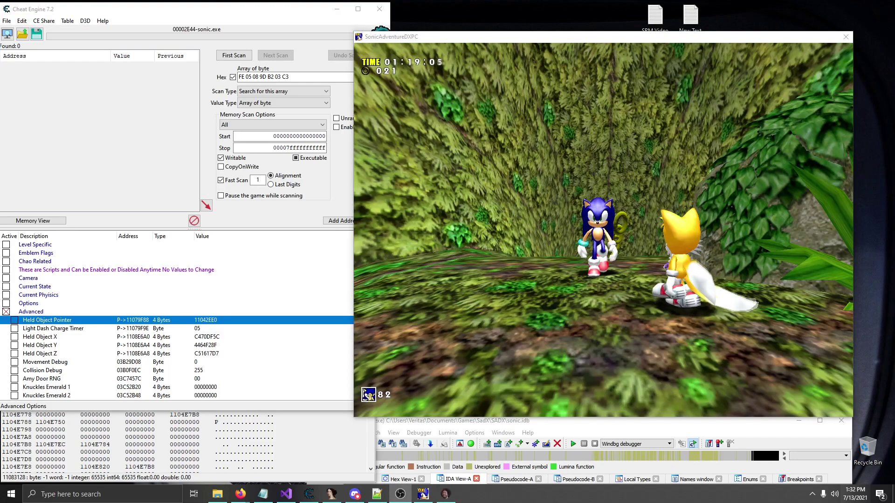
pyautogui.click(702, 185)
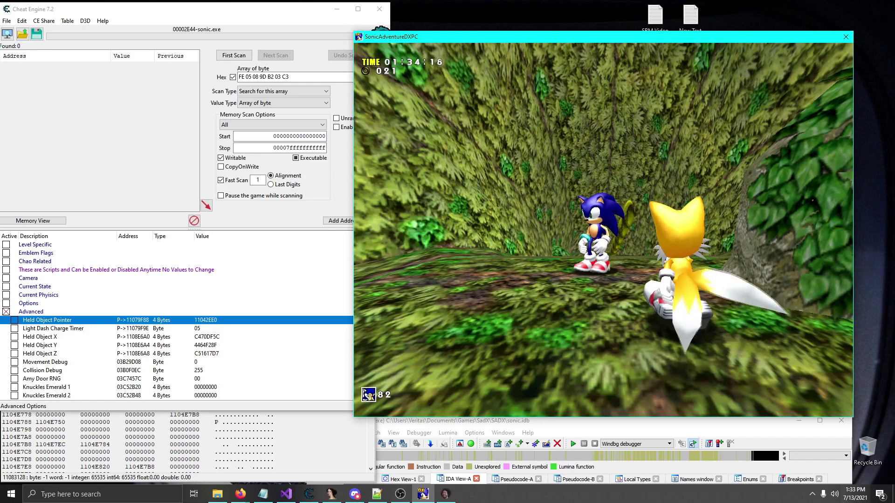
pyautogui.hotkey('alt', 'Tab')
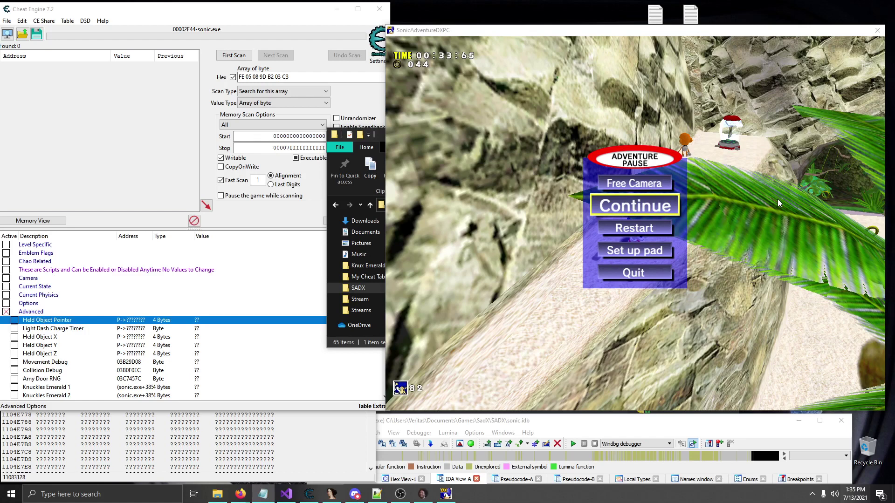
# - Continue the paused stage and move Sonic along the rocky ledge toward the orange monkey
pyautogui.click(790, 210)
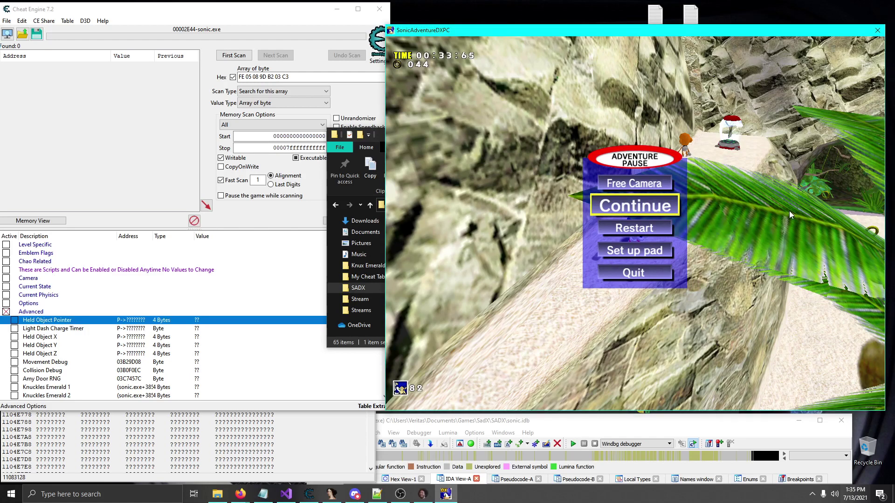
pyautogui.press('Return')
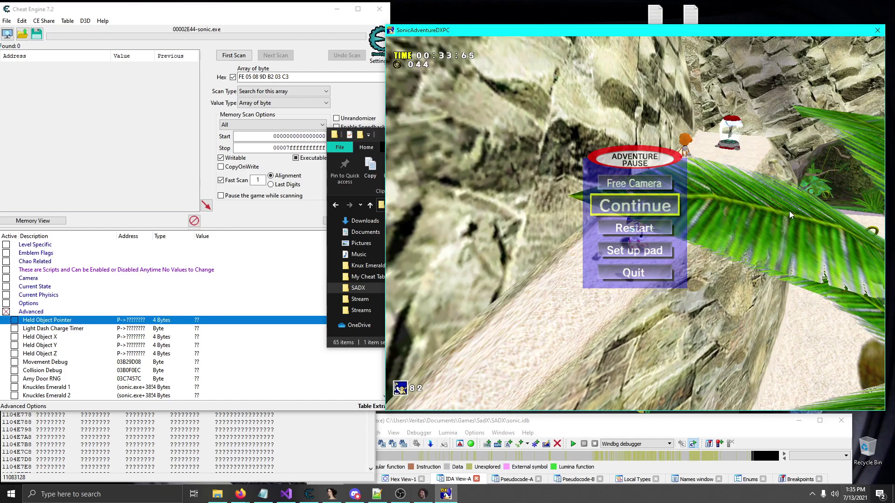
pyautogui.press('Up')
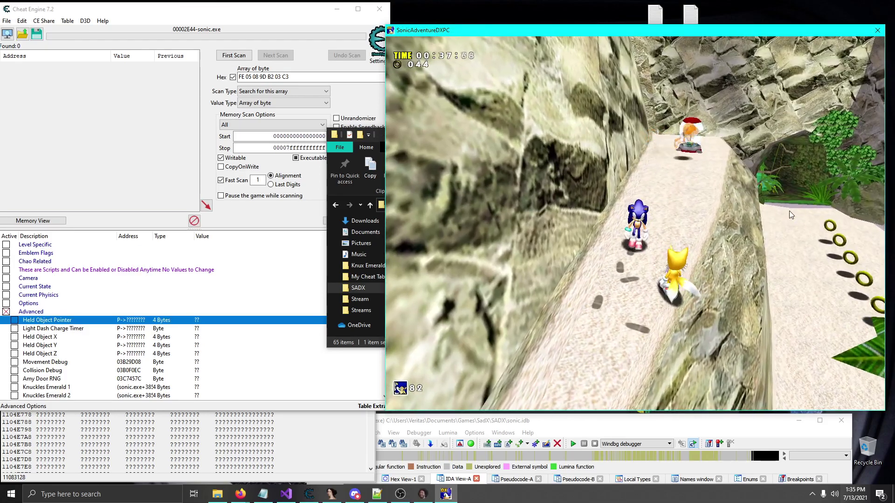
pyautogui.press('Up')
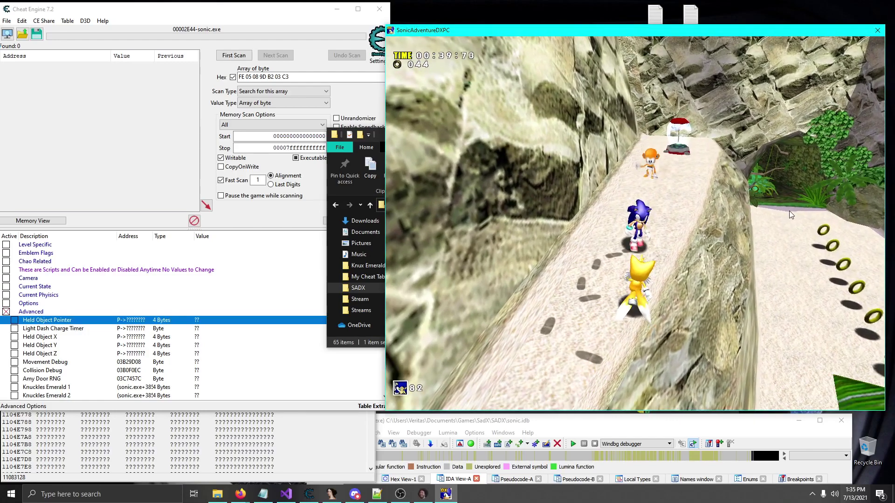
pyautogui.press('Down')
pyautogui.press('Up')
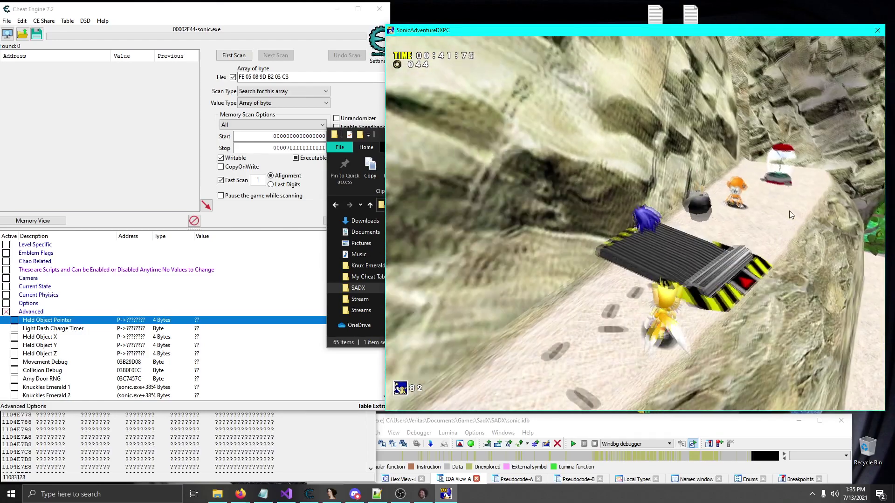
# - Pause the stage with Sonic at the striped platform on the rocky ledge
pyautogui.press('Return')
pyautogui.press('Return')
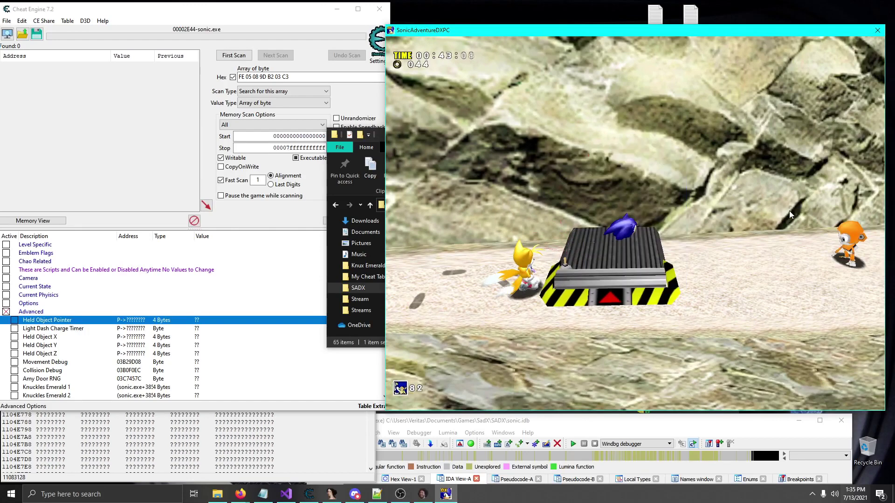
pyautogui.press('Return')
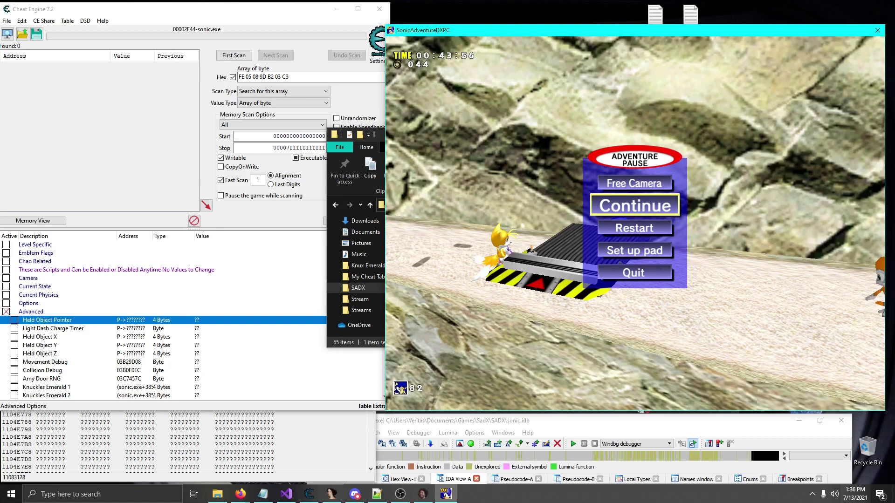
pyautogui.hotkey('alt', 'Tab')
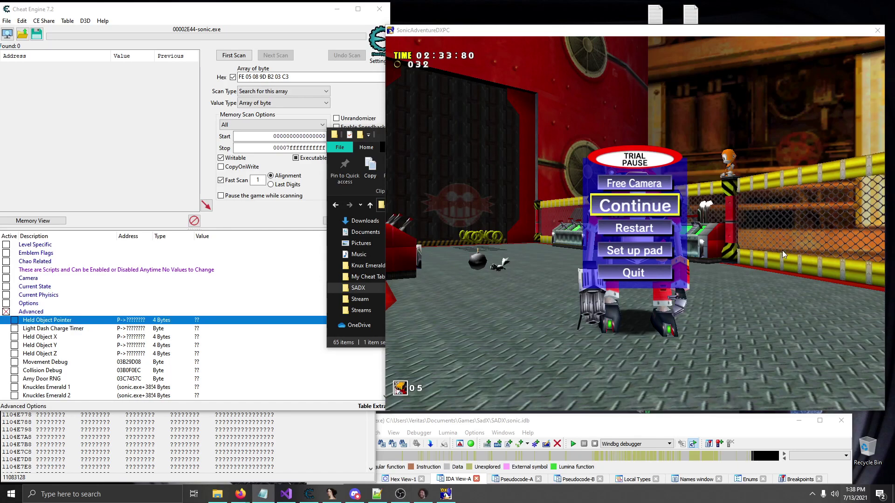
# - Continue the paused trial stage with the red robot and pause again in the dark doorway
pyautogui.click(783, 251)
pyautogui.press('Return')
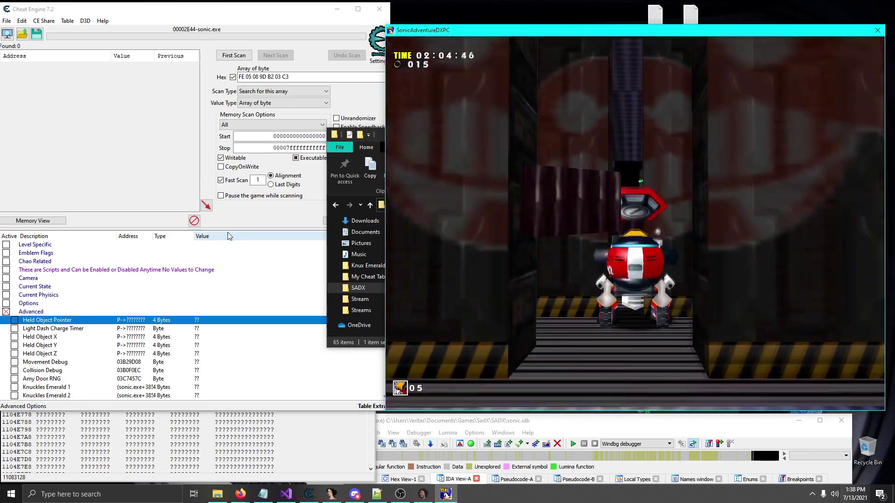
pyautogui.press('Return')
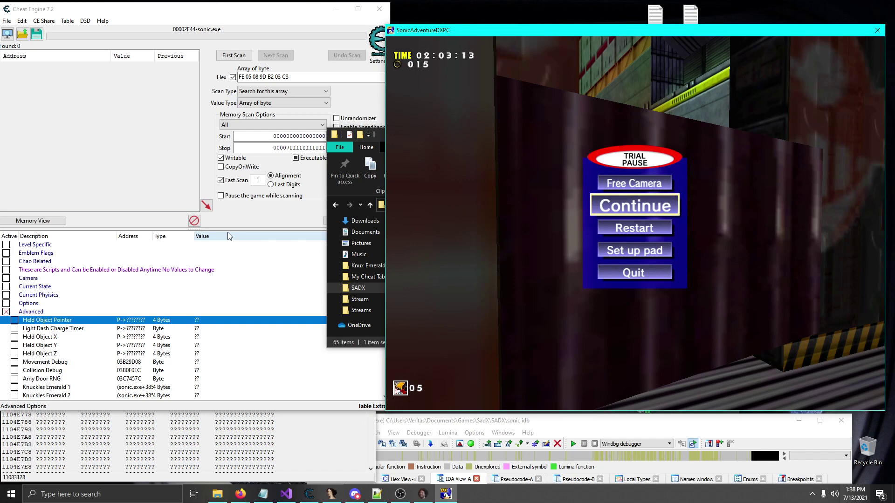
# - Attach Cheat Engine to the running SonicAdventureDXPC process
pyautogui.click(7, 34)
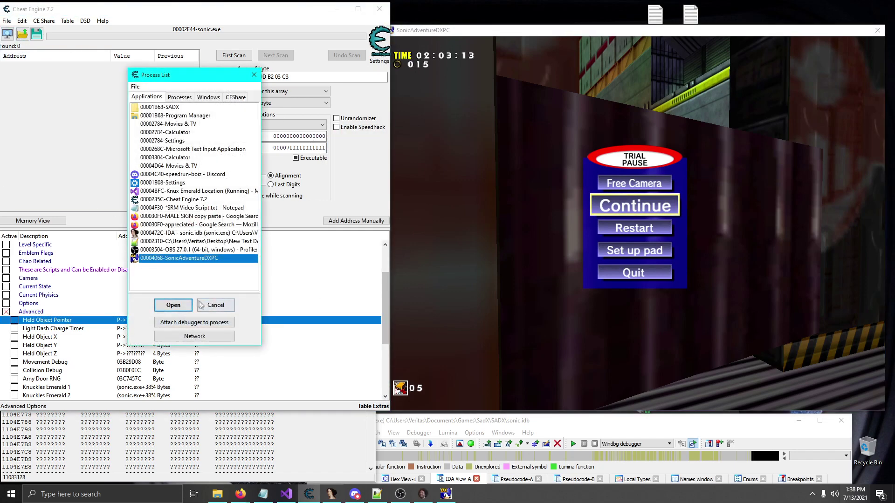
pyautogui.click(173, 306)
pyautogui.click(469, 248)
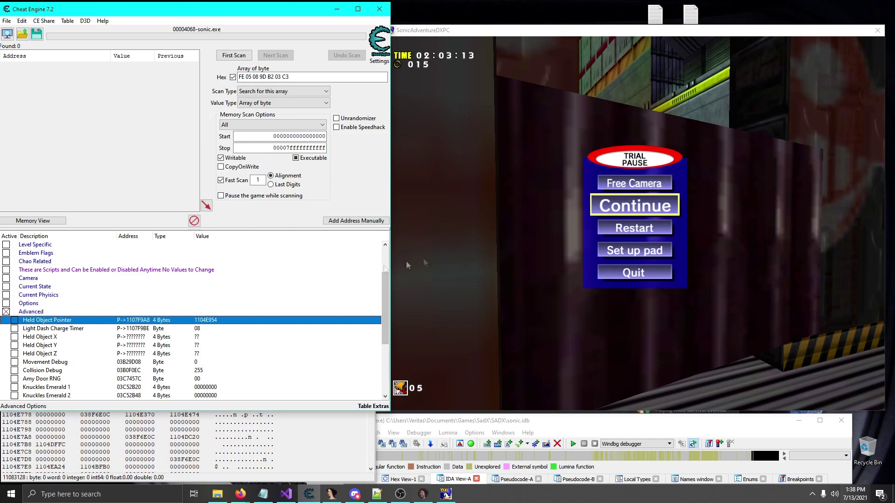
# - Continue the trial stage so the held object coordinates update, pausing and resuming it in the corridor
pyautogui.click(451, 251)
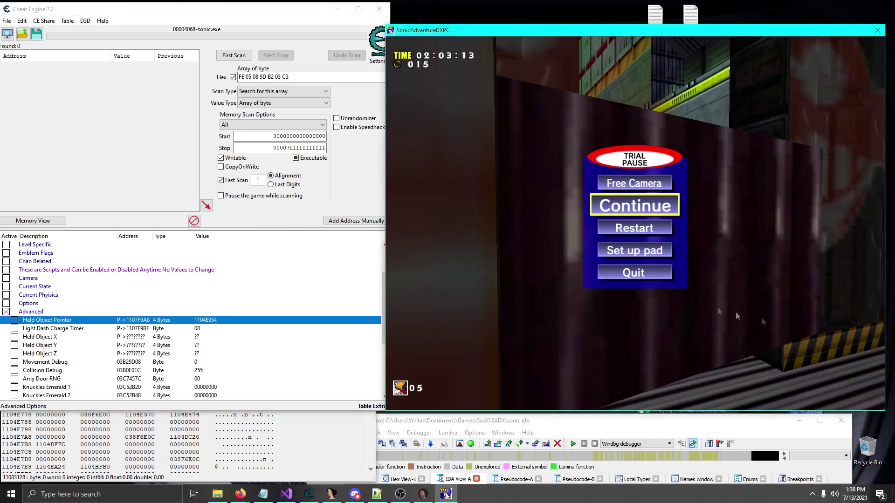
pyautogui.press('Return')
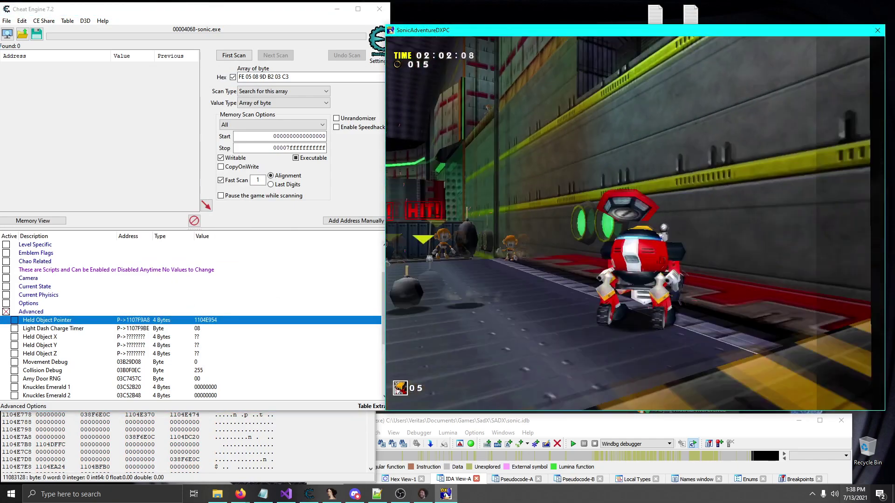
pyautogui.press('Return')
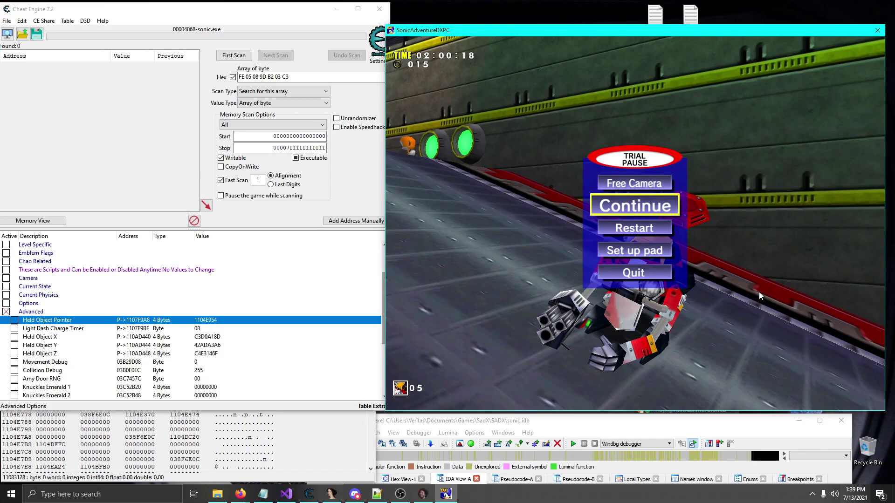
pyautogui.press('Return')
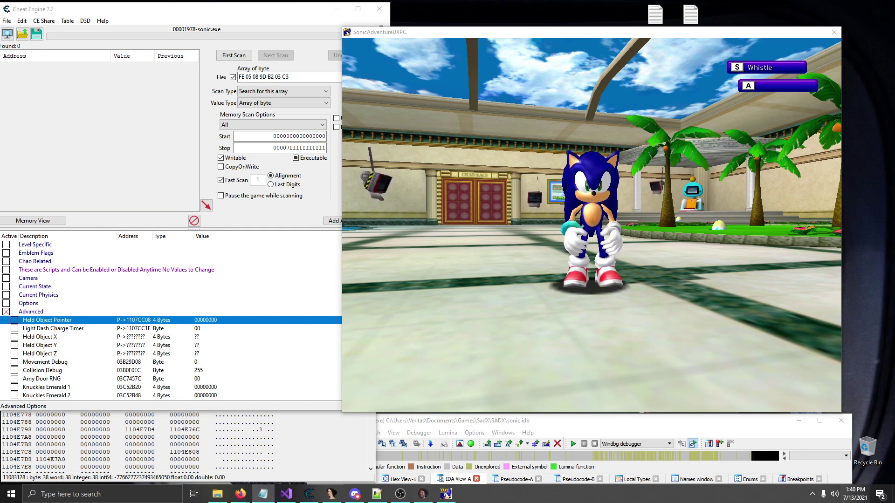
# - Run Sonic across the tiled floor onto the Chao garden grass, pick up the blue Chao, and turn him to face the camera
pyautogui.press('Right')
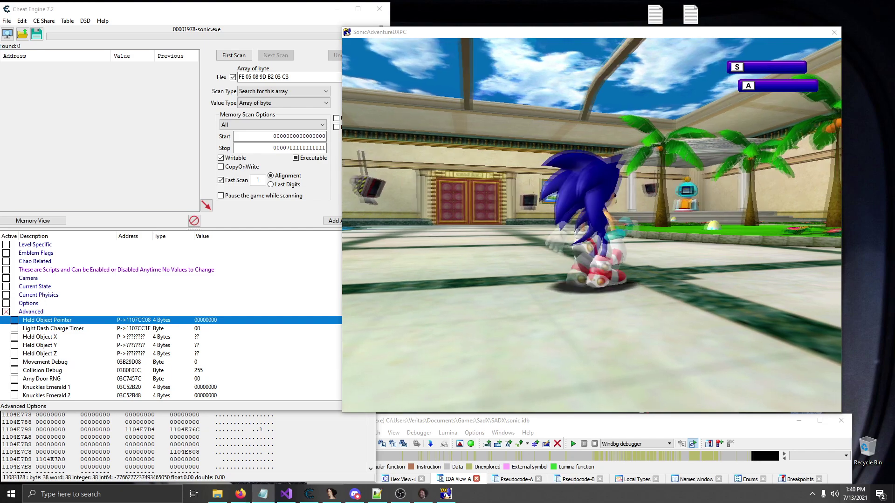
pyautogui.press('Down')
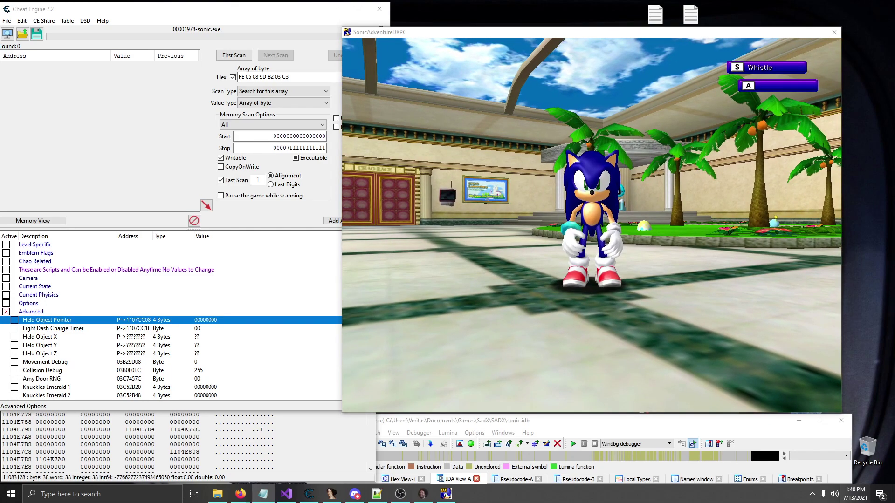
pyautogui.press('Up')
pyautogui.press('Down')
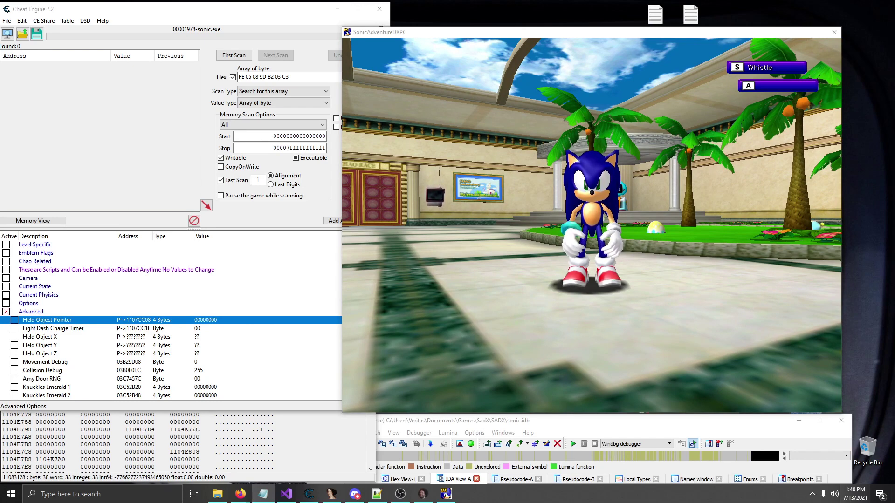
pyautogui.click(773, 232)
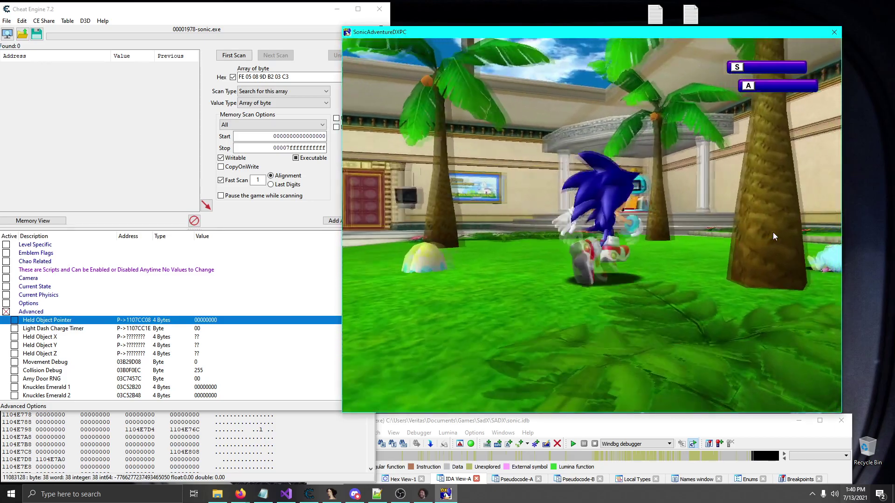
pyautogui.press('a')
pyautogui.press('Up')
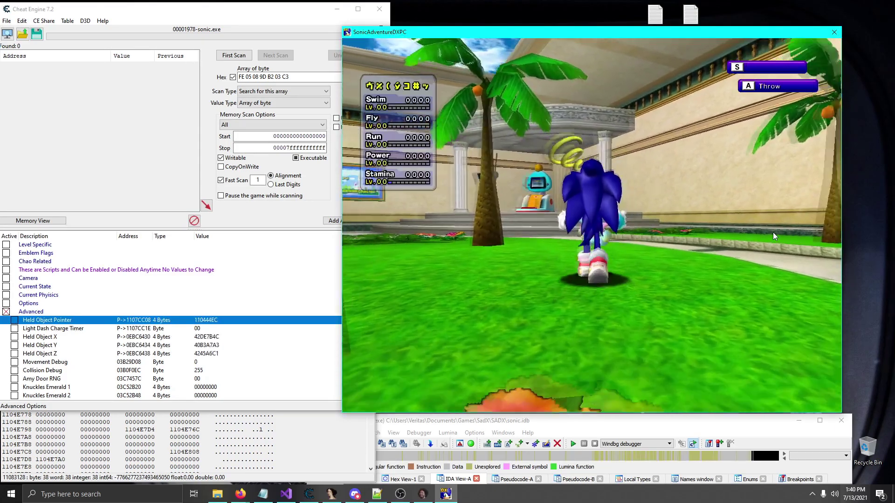
pyautogui.press('Down')
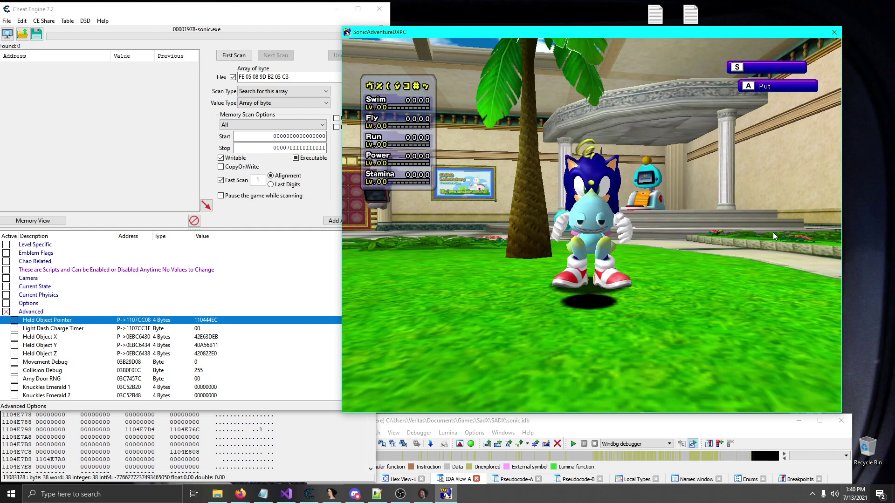
# - Pause the game with Sonic holding the Chao beside the palm tree, and switch focus away from the game window
pyautogui.press('Return')
pyautogui.press('Return')
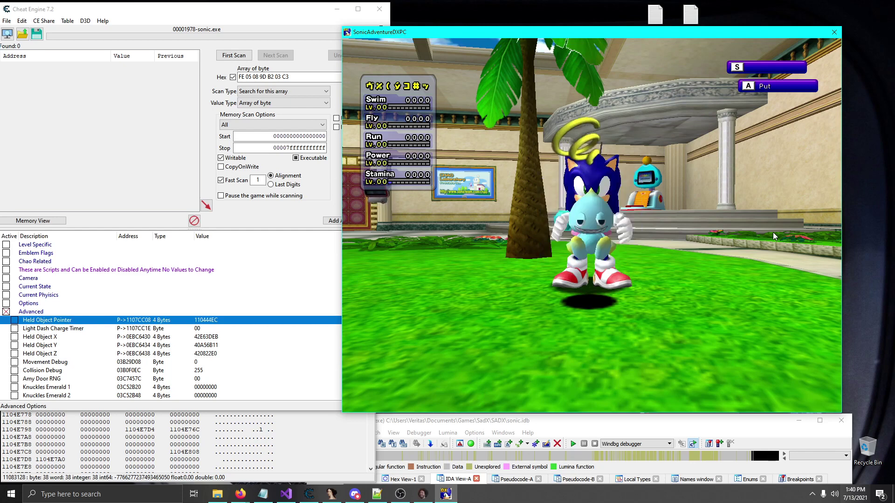
pyautogui.press('Return')
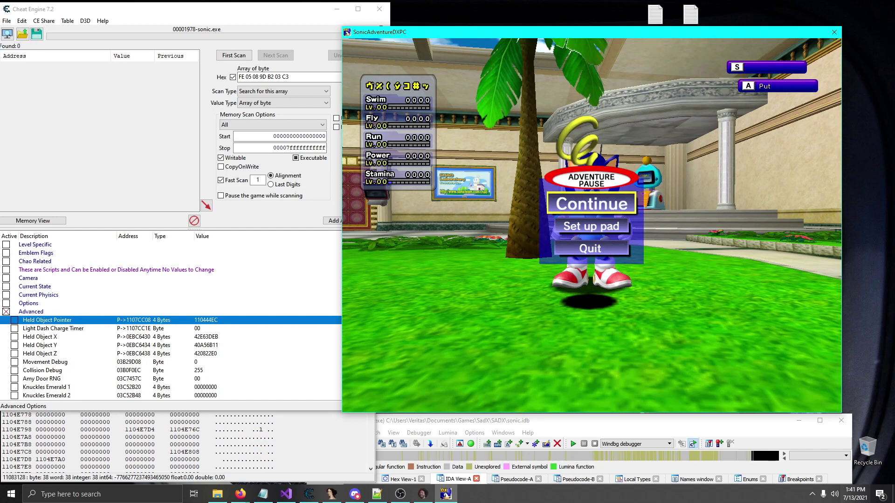
pyautogui.hotkey('alt', 'Tab')
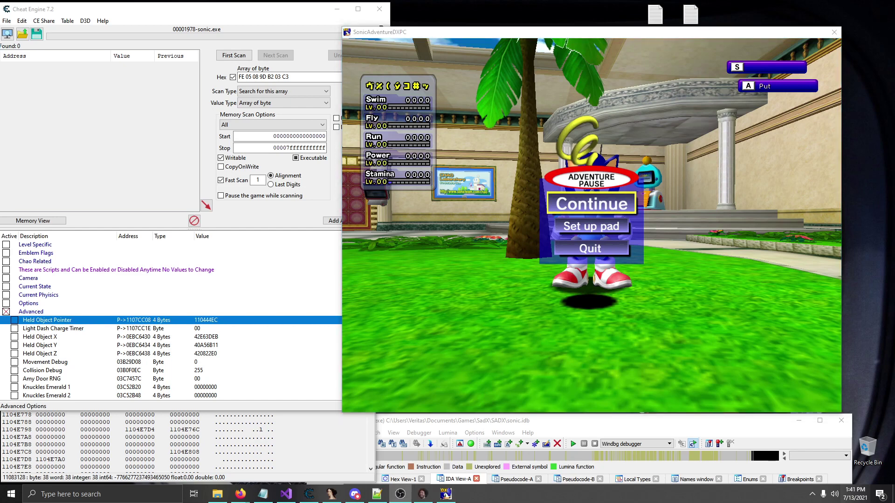